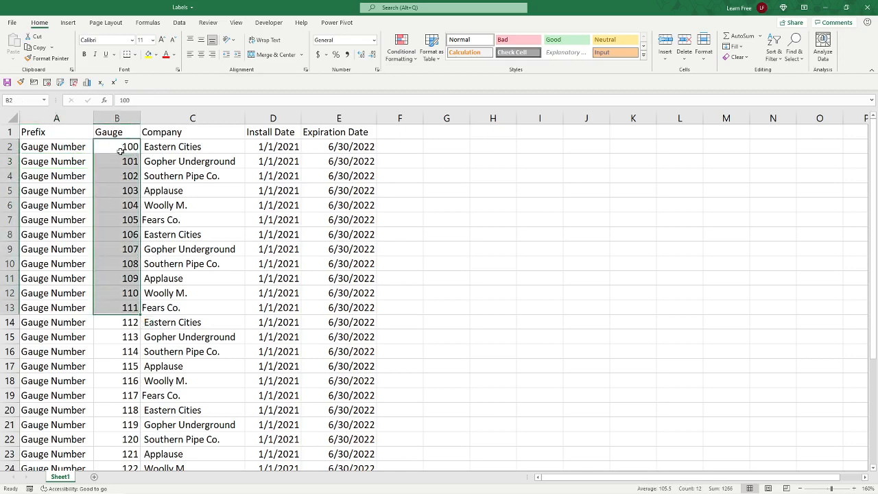
Review the label data in the Gauge, Company, Install Date and Expiration Date columns of Sheet1.
key(ctrl+shift+Down)
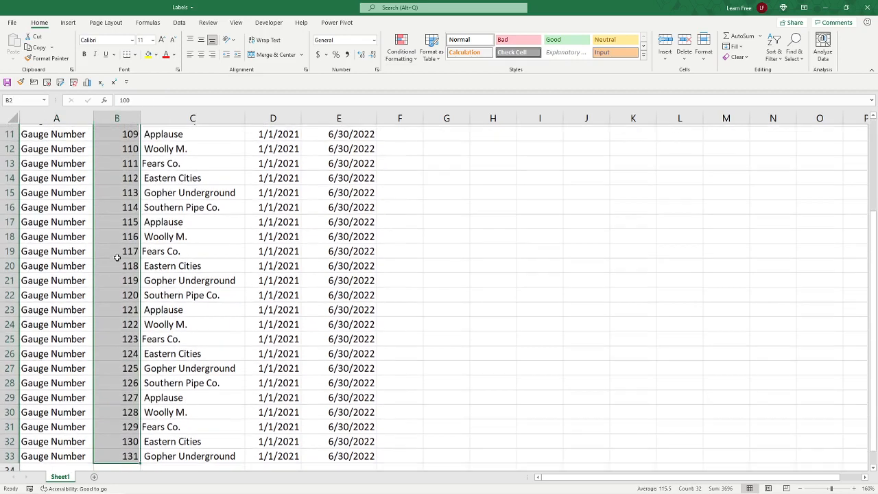
key(Up)
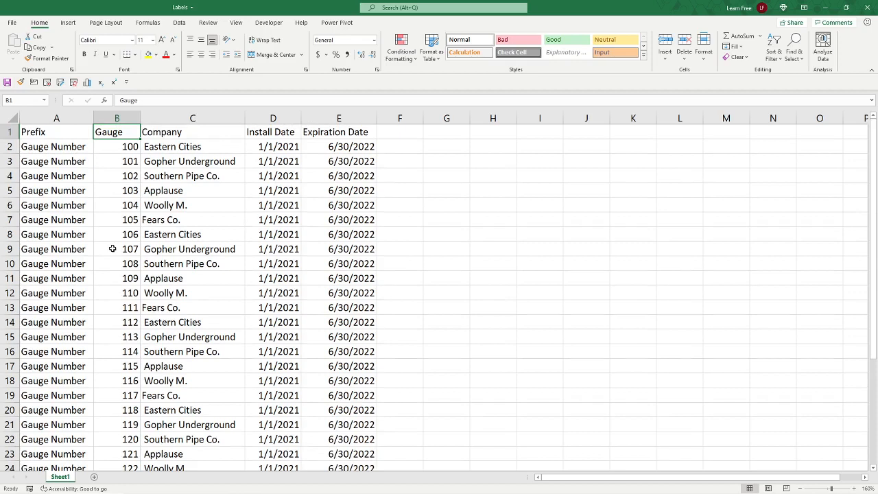
drag(223, 147, 234, 249)
drag(278, 147, 296, 249)
drag(336, 147, 334, 264)
mouse_move(264, 281)
mouse_down()
mouse_move(268, 243)
mouse_move(269, 275)
mouse_up()
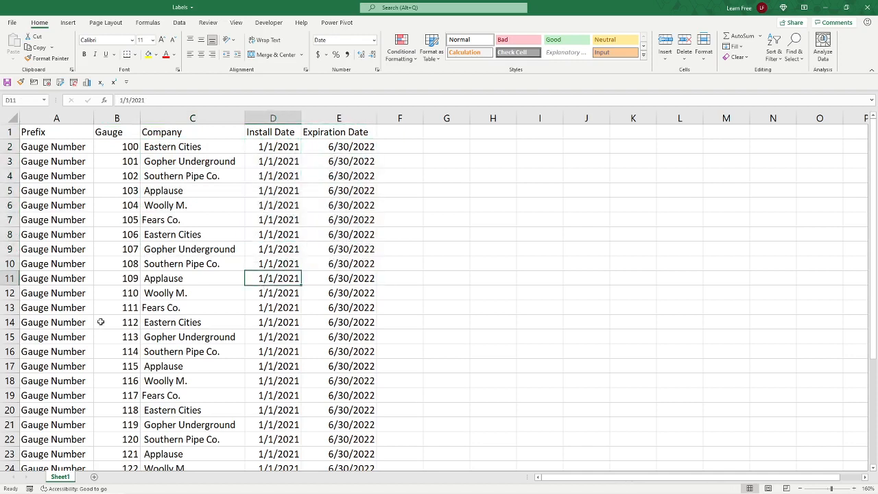
click(224, 222)
click(227, 195)
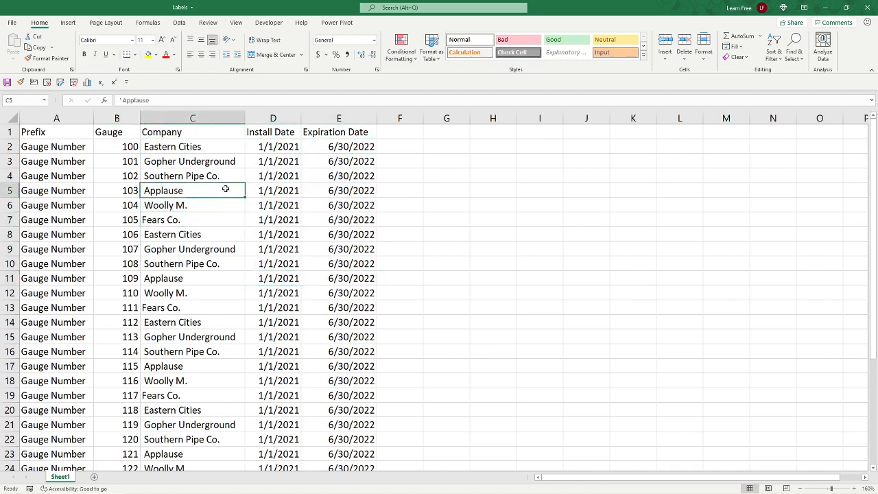
click(229, 175)
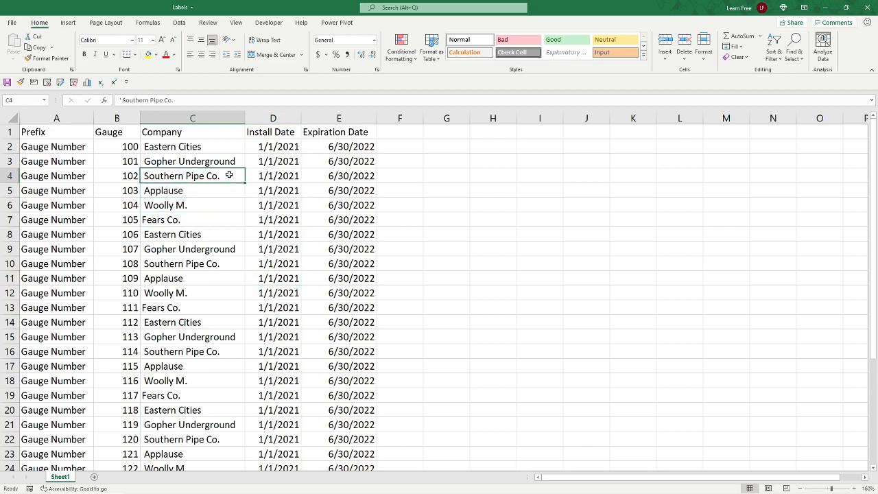
click(75, 135)
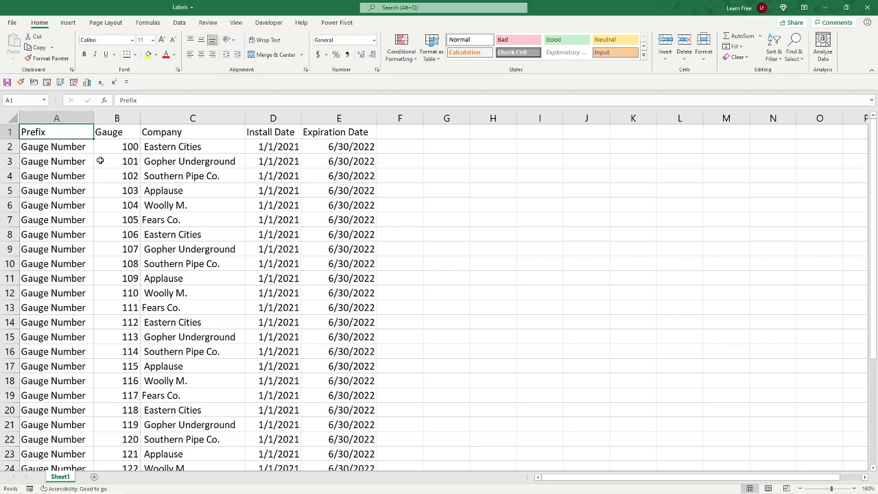
click(402, 178)
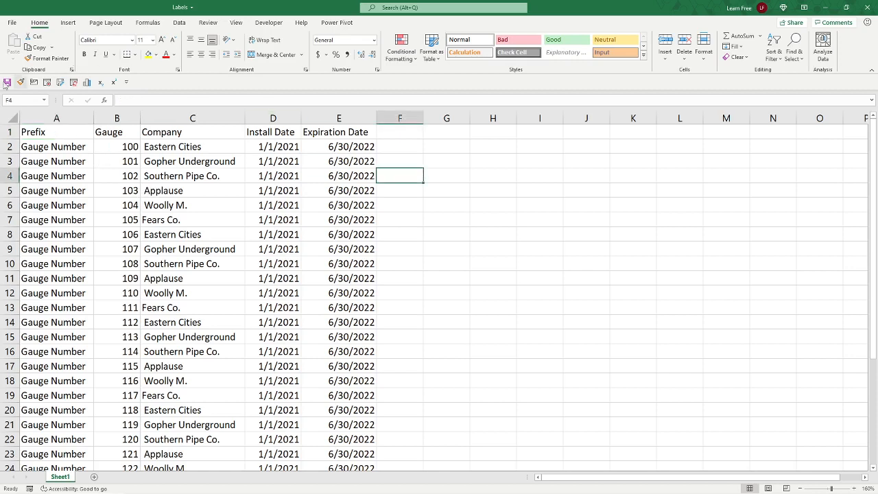
Save the Labels workbook and switch to the blank document in Word.
click(6, 83)
click(488, 186)
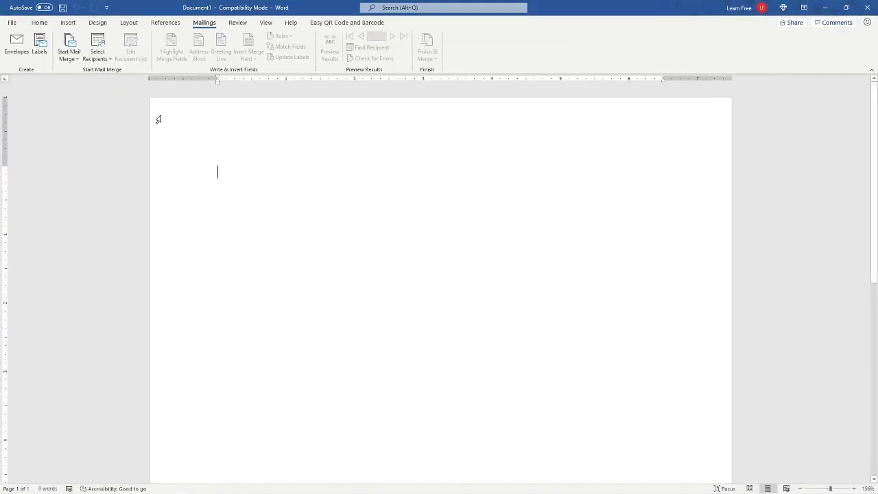
Start the Step-by-Step Mail Merge Wizard, choose Labels as the document type and continue to the starting document.
click(41, 25)
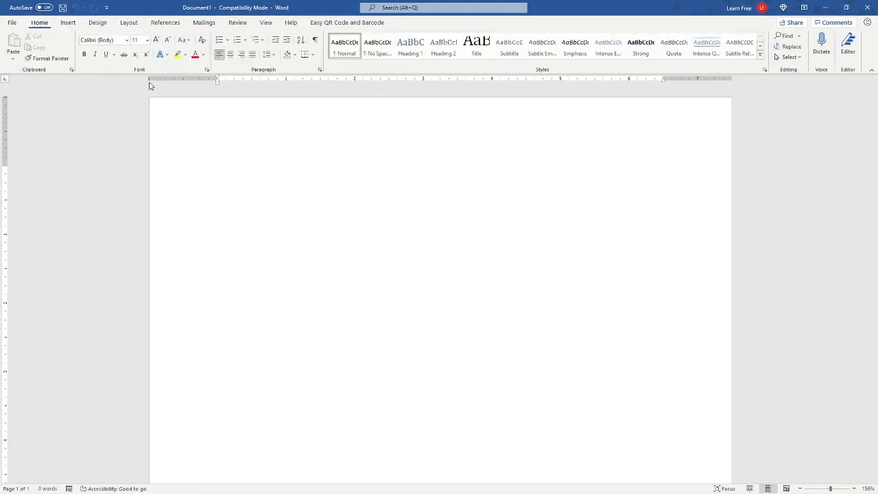
click(203, 22)
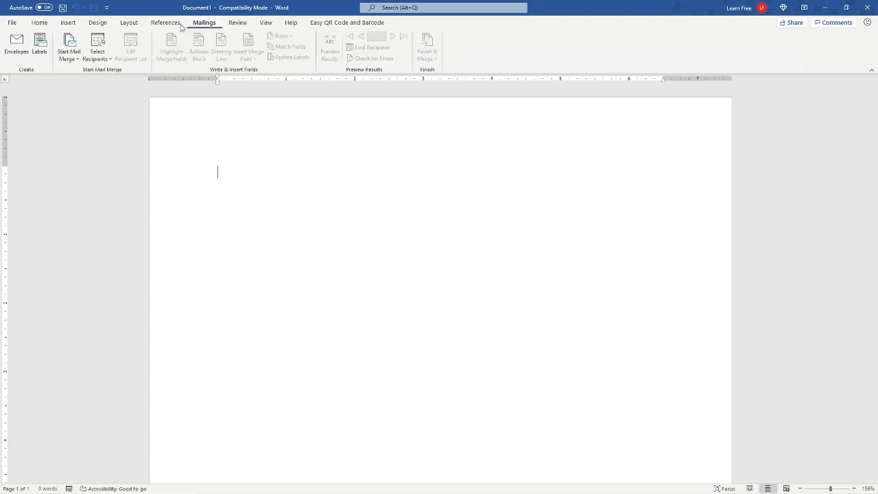
click(79, 61)
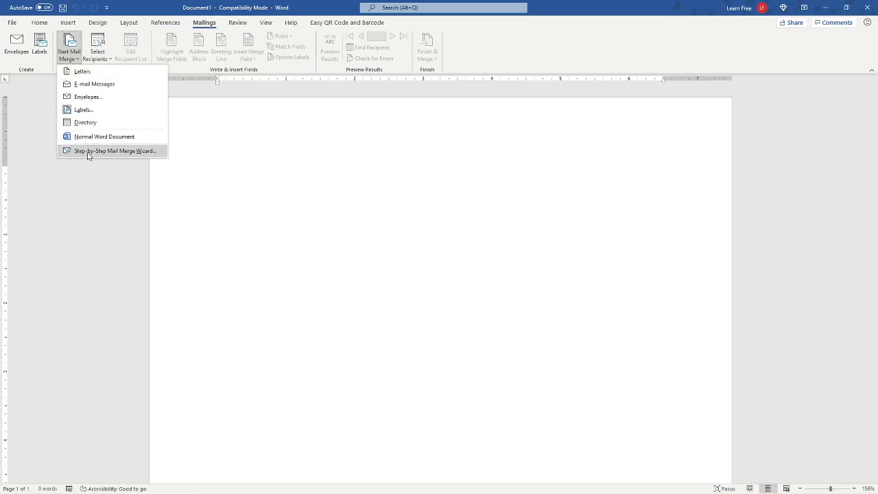
click(159, 151)
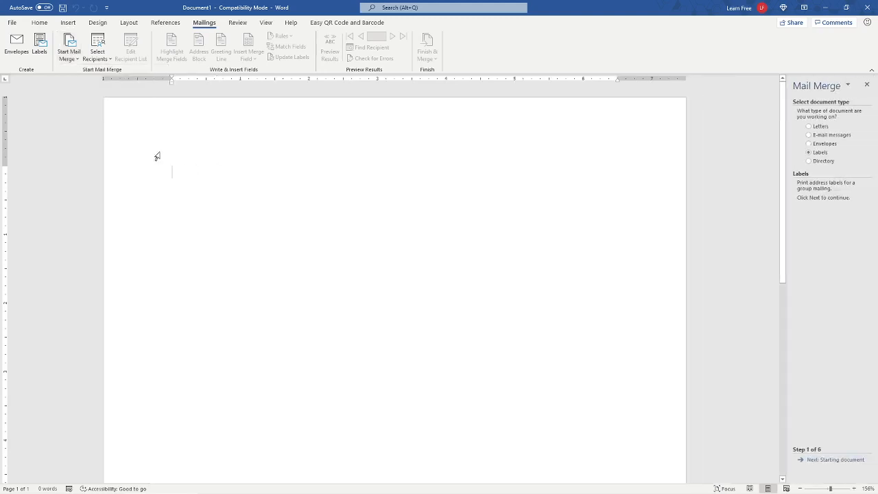
click(808, 127)
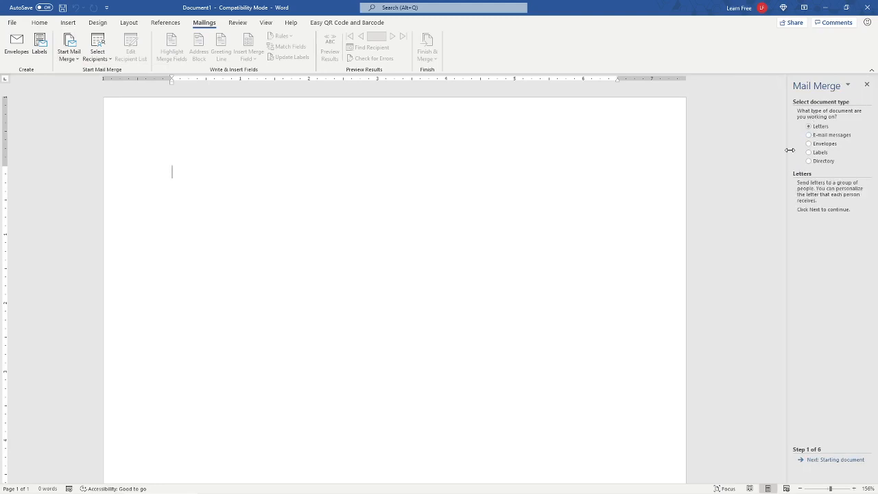
click(808, 152)
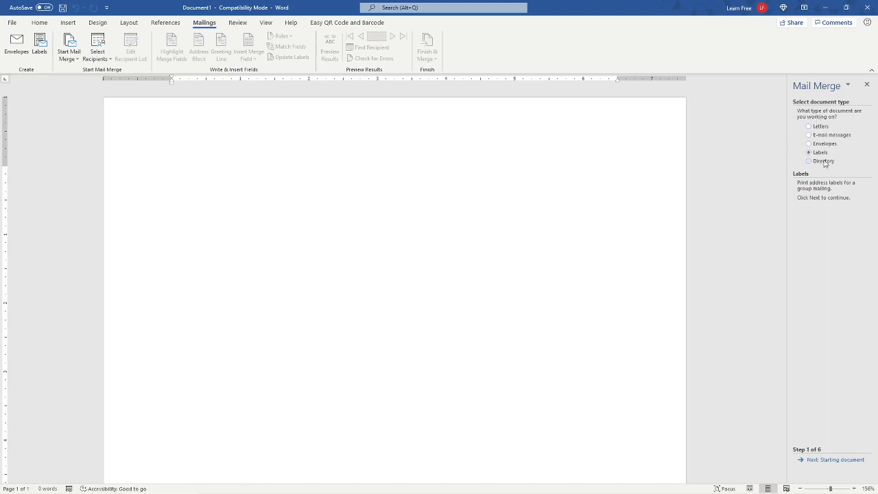
click(841, 459)
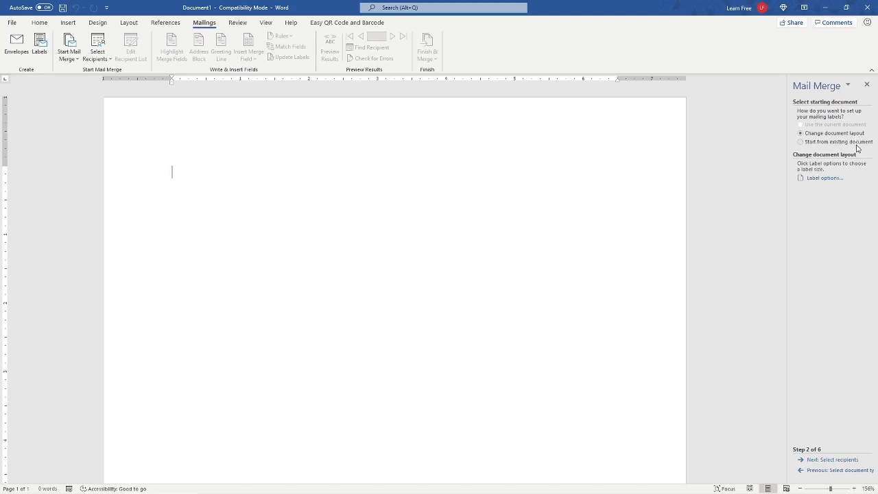
Set the label layout to Avery US Letter product 00753 Self-Laminating ID Labels.
click(813, 181)
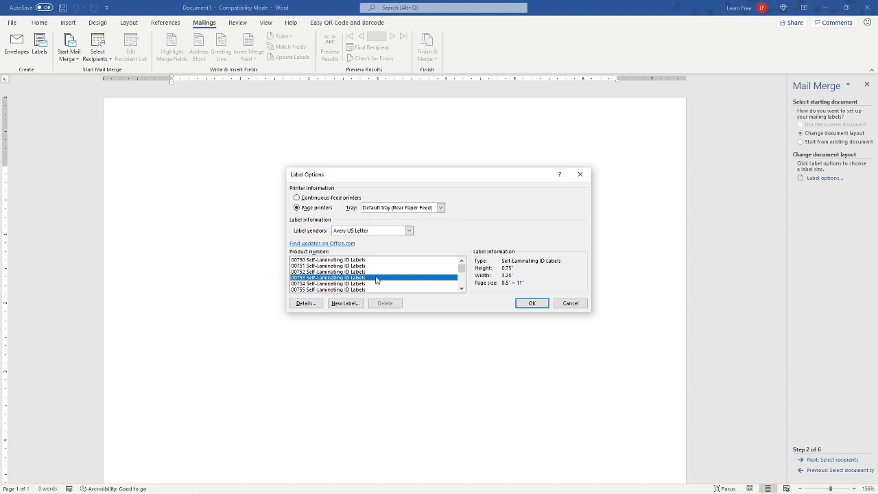
scroll(377, 280, down, 10)
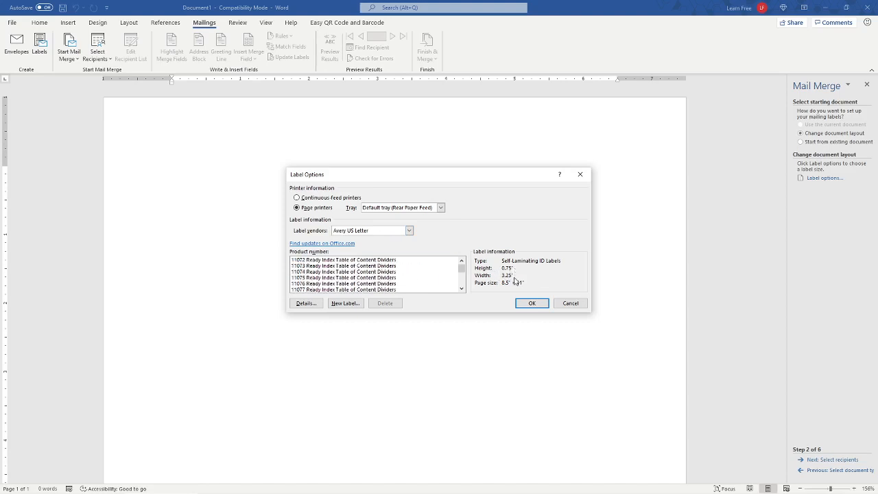
click(360, 272)
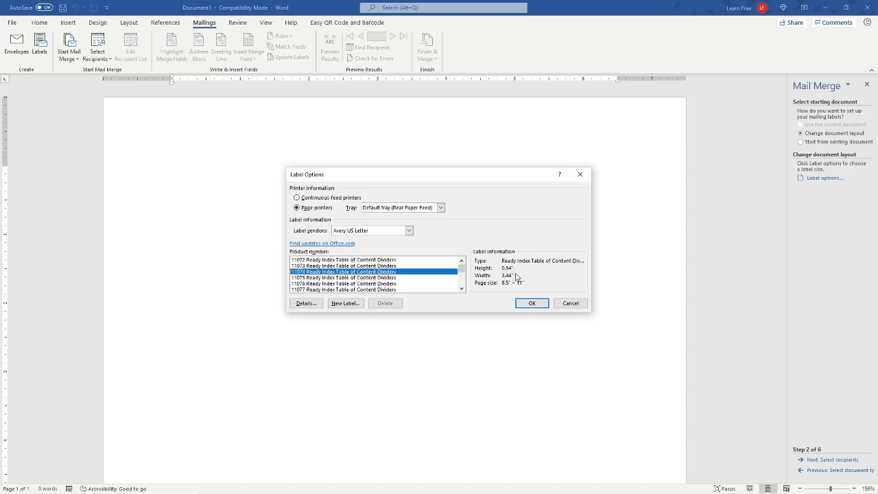
click(393, 283)
scroll(425, 286, up, 10)
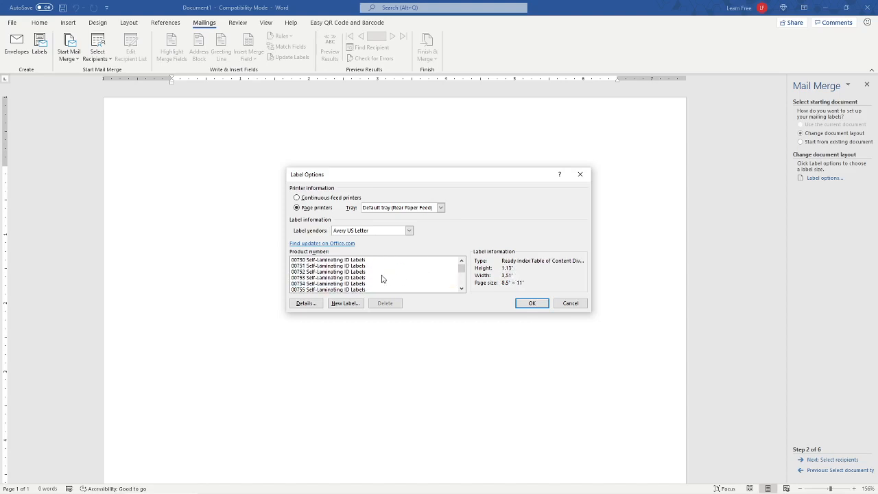
click(384, 278)
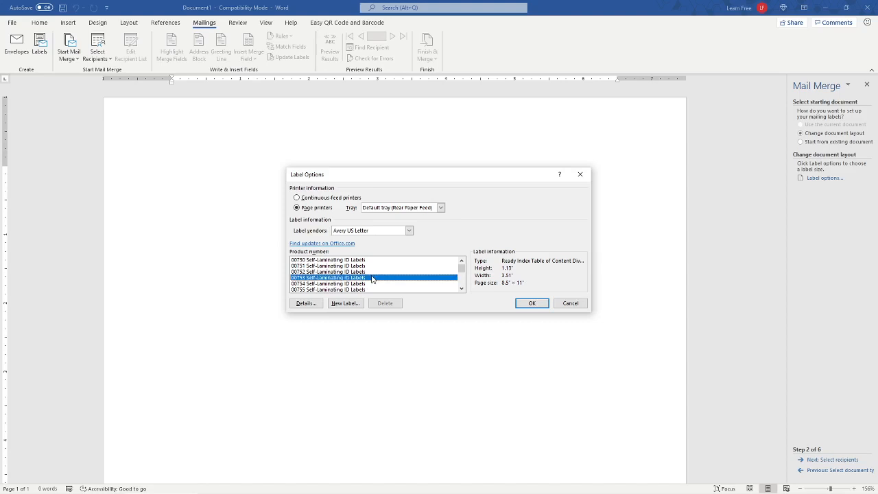
click(532, 303)
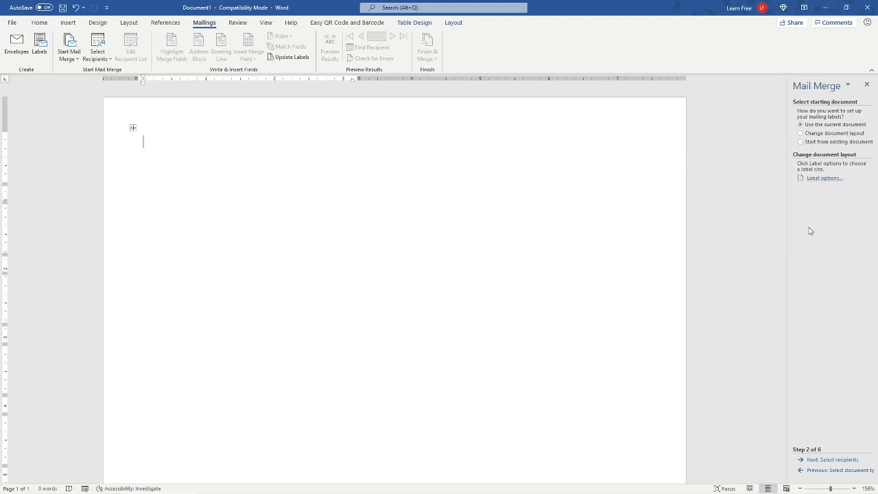
Load Sheet1$ of Labels.xlsx from the Desktop as the existing recipient list, with the first row as column headers, and review its records.
click(850, 461)
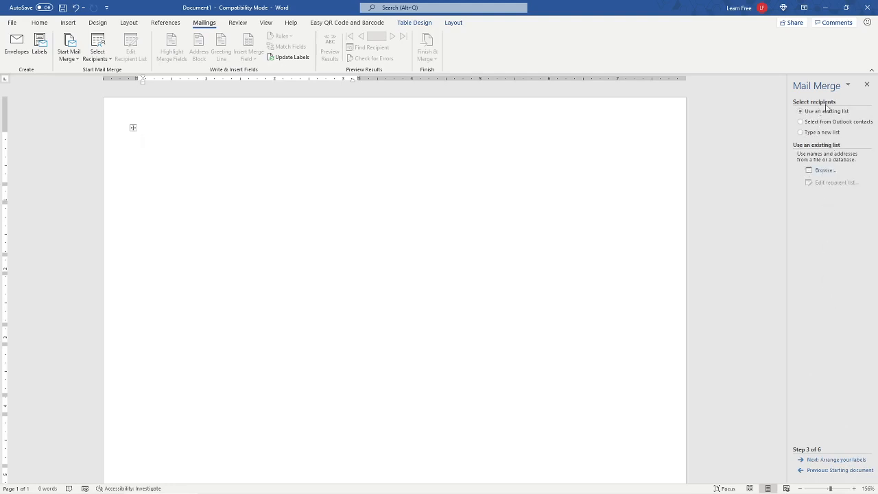
click(822, 171)
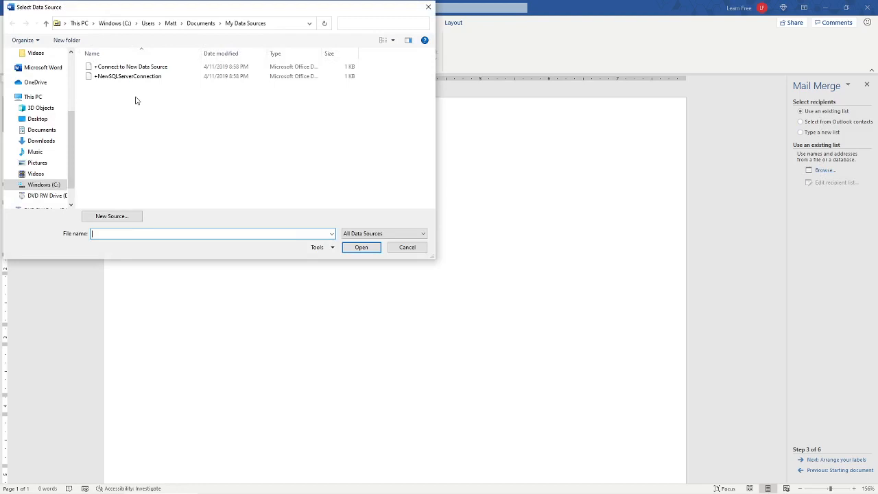
click(37, 118)
double_click(124, 66)
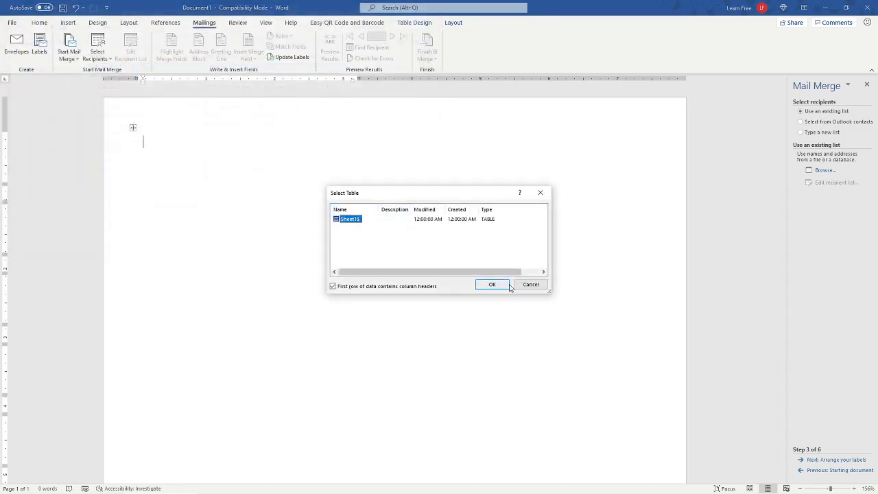
click(496, 284)
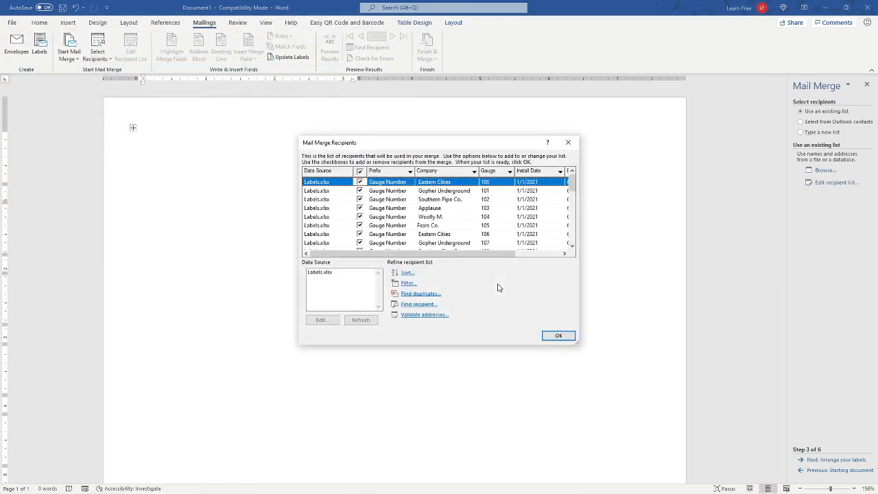
scroll(338, 199, down, 2)
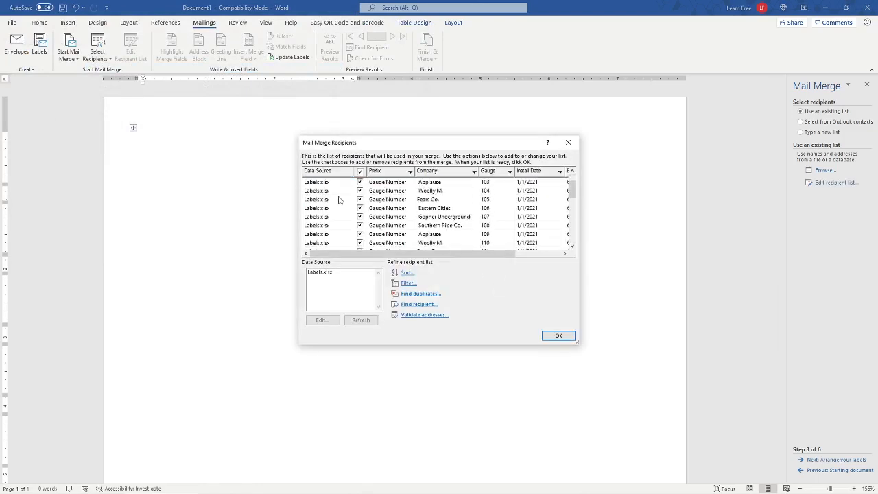
scroll(338, 199, up, 1)
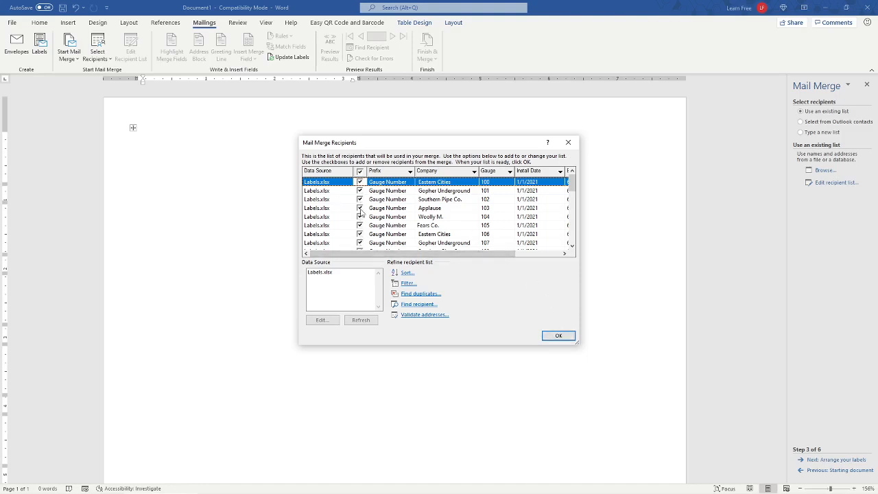
scroll(359, 205, down, 4)
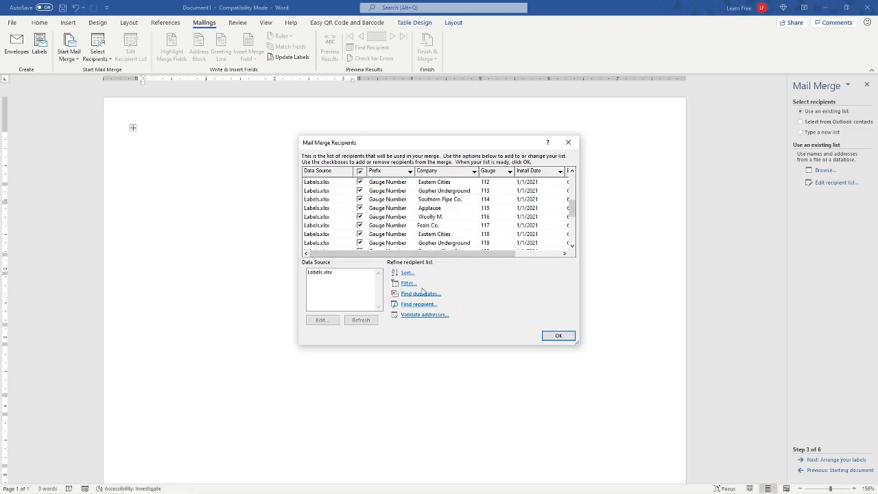
click(407, 273)
click(493, 37)
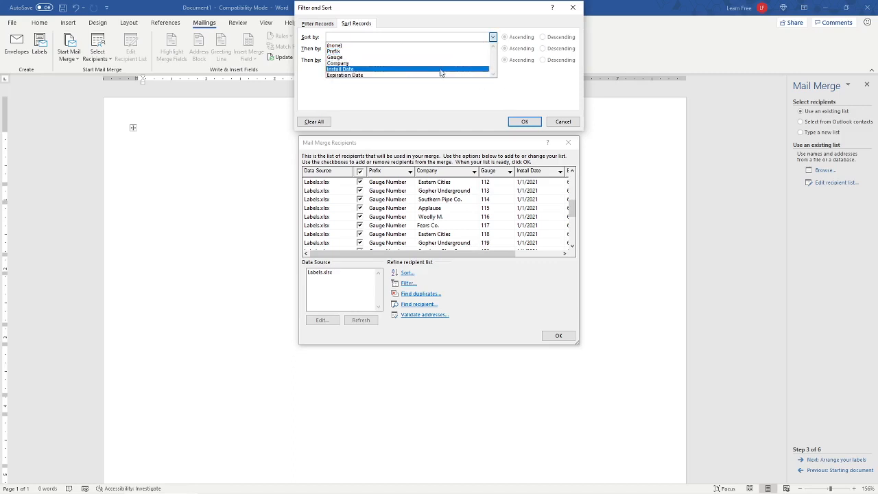
click(562, 121)
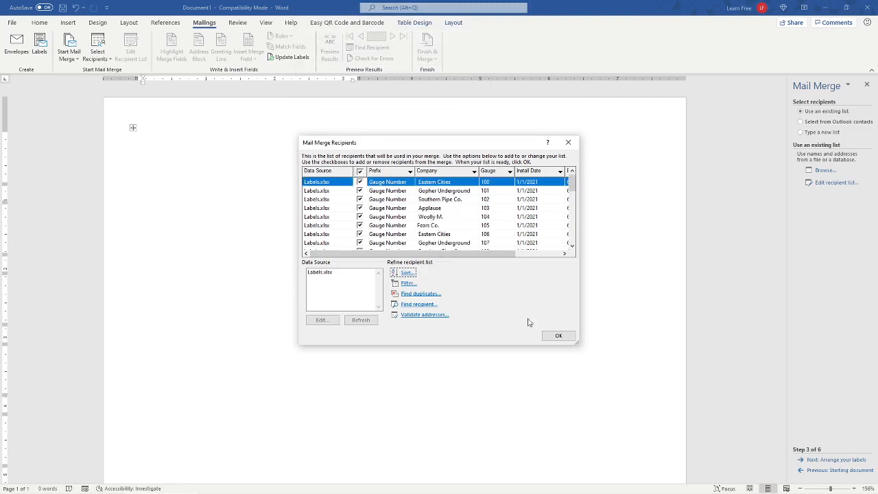
Accept all listed recipients for the merge and look over the resulting label page.
click(555, 337)
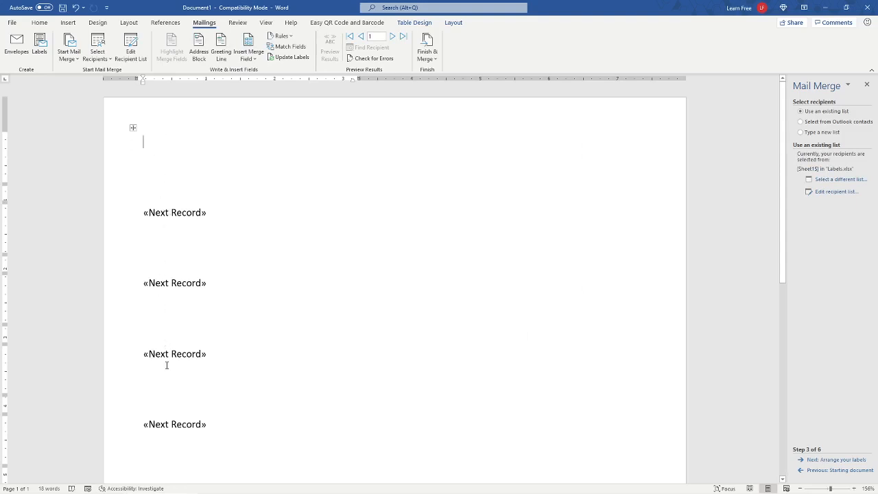
scroll(253, 309, down, 5)
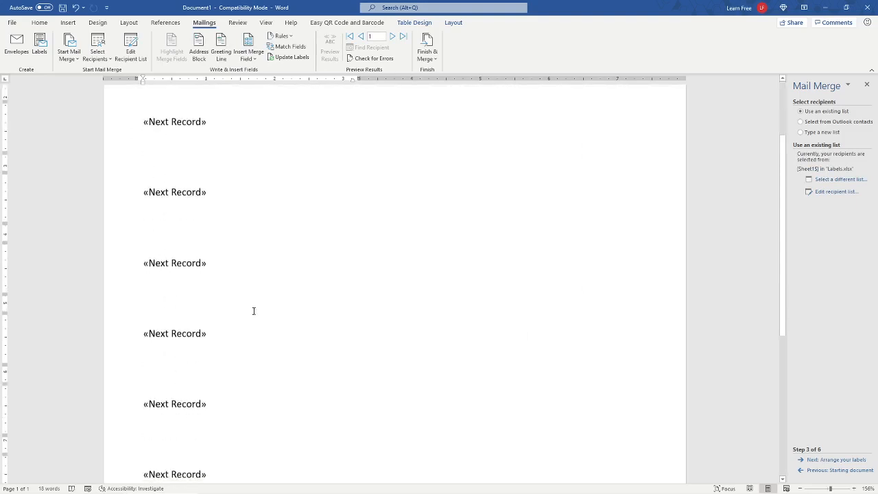
scroll(226, 309, up, 5)
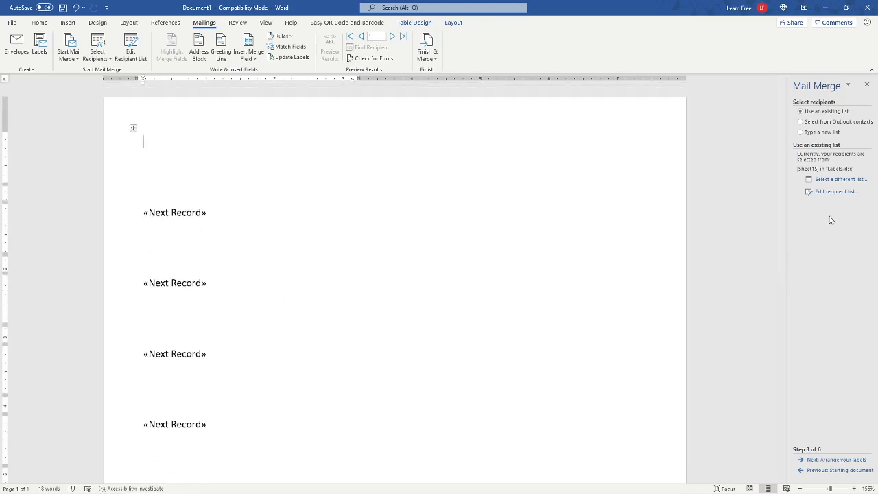
Continue to arranging the labels and open the merge field list, checking the address fields before returning to the database fields.
click(837, 461)
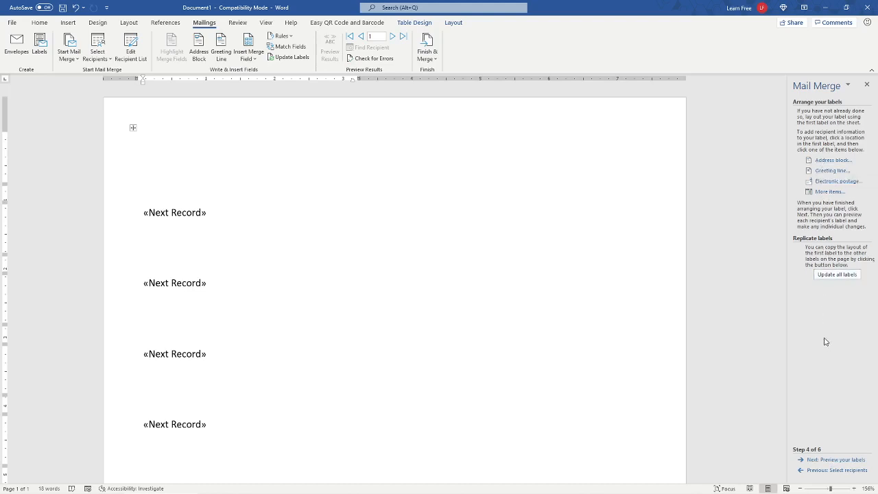
click(828, 192)
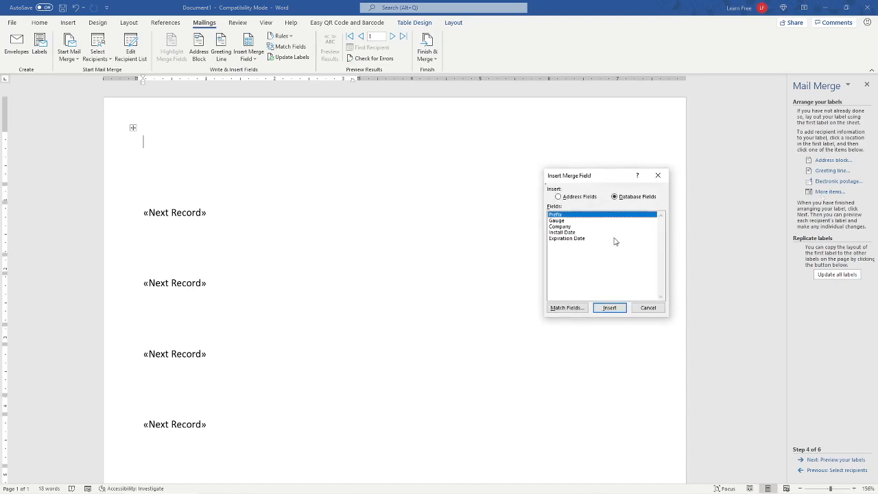
click(580, 199)
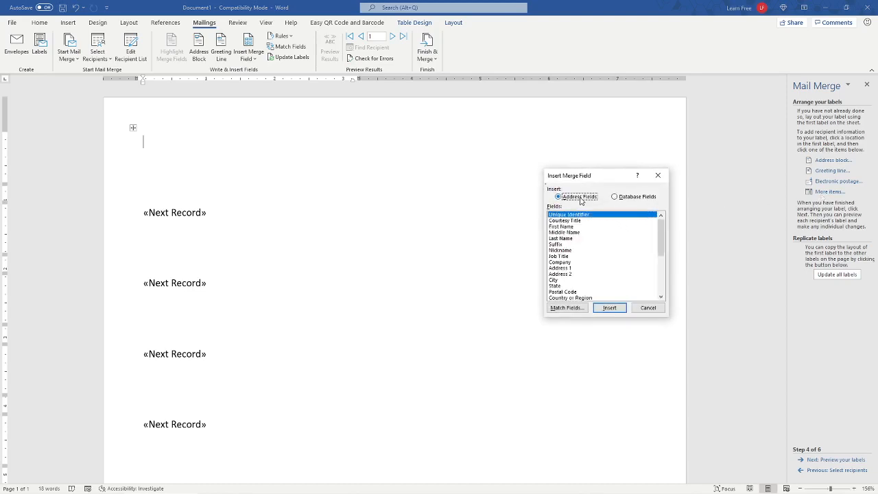
scroll(607, 234, down, 5)
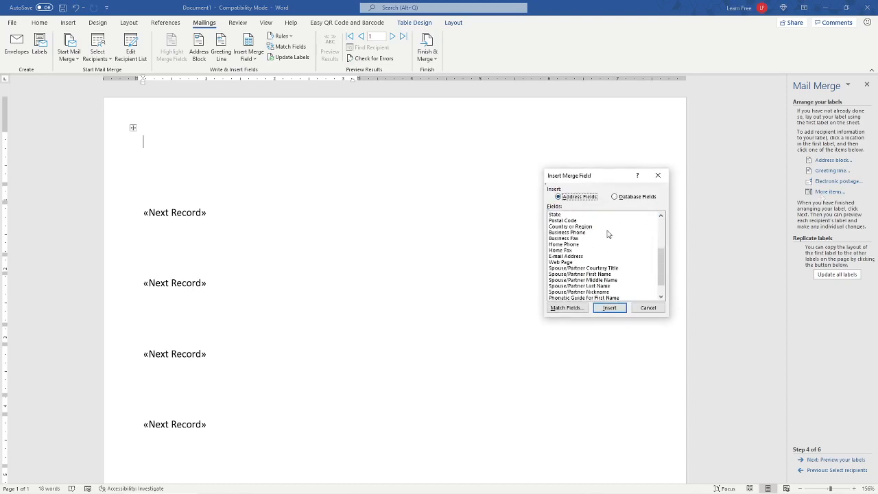
scroll(611, 278, up, 5)
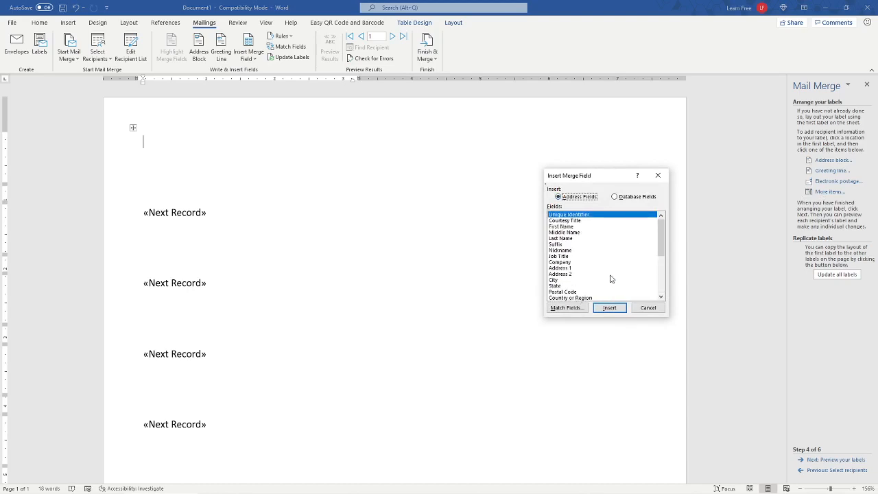
click(618, 198)
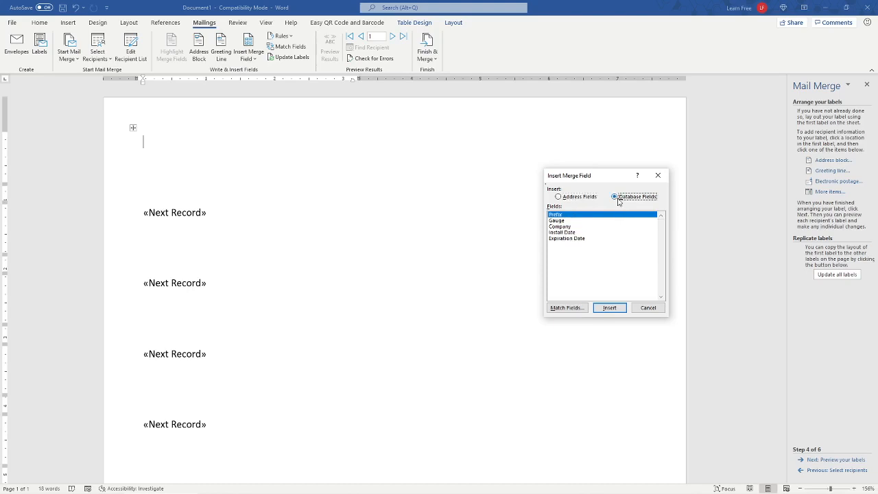
Insert the Prefix, Gauge, Company, Install Date and Expiration Date merge fields into the first label and close the field list.
click(610, 308)
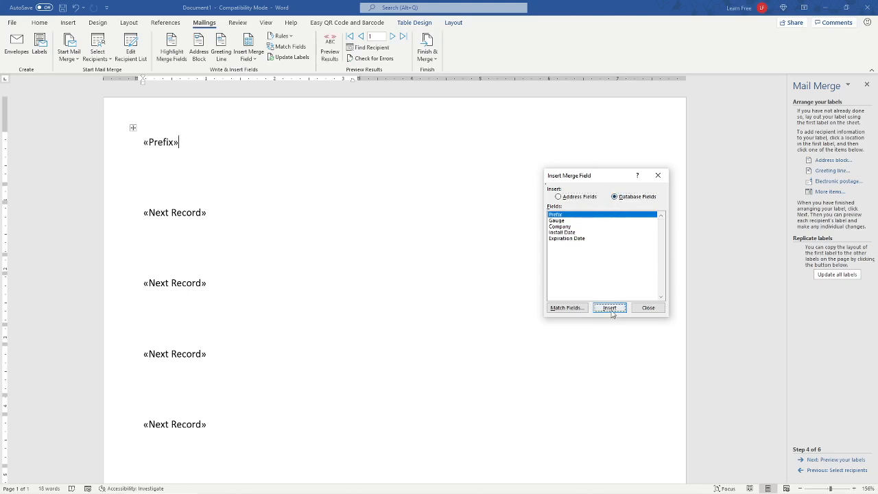
click(572, 221)
click(609, 308)
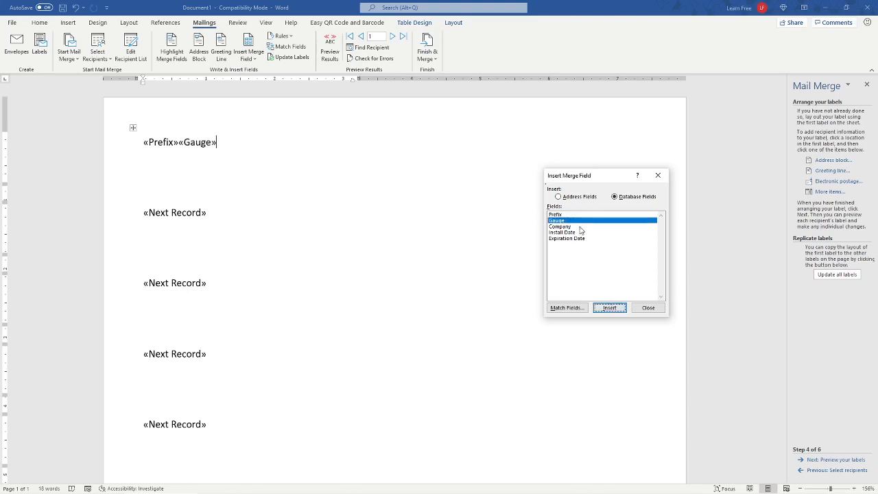
click(579, 227)
click(608, 308)
click(591, 232)
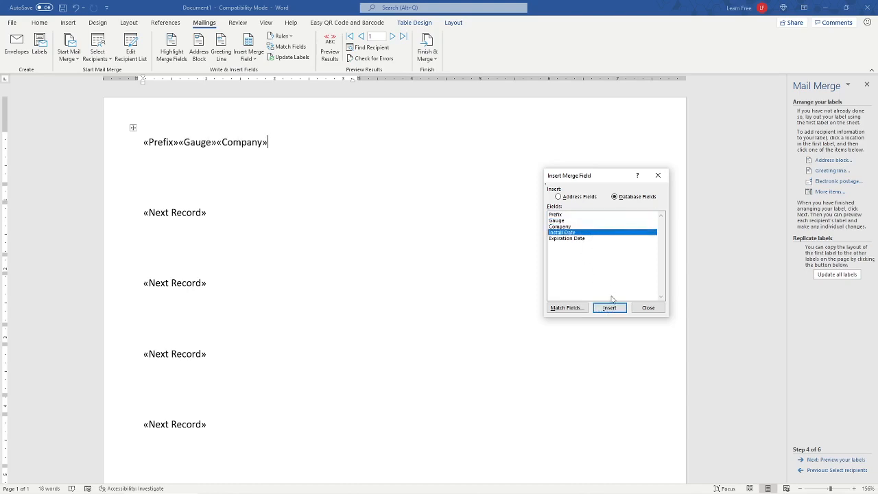
click(612, 307)
click(590, 239)
click(611, 309)
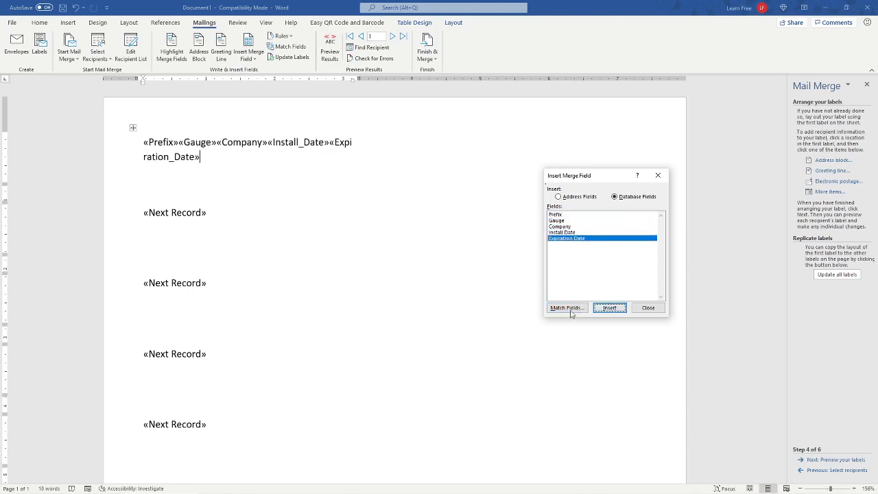
click(648, 308)
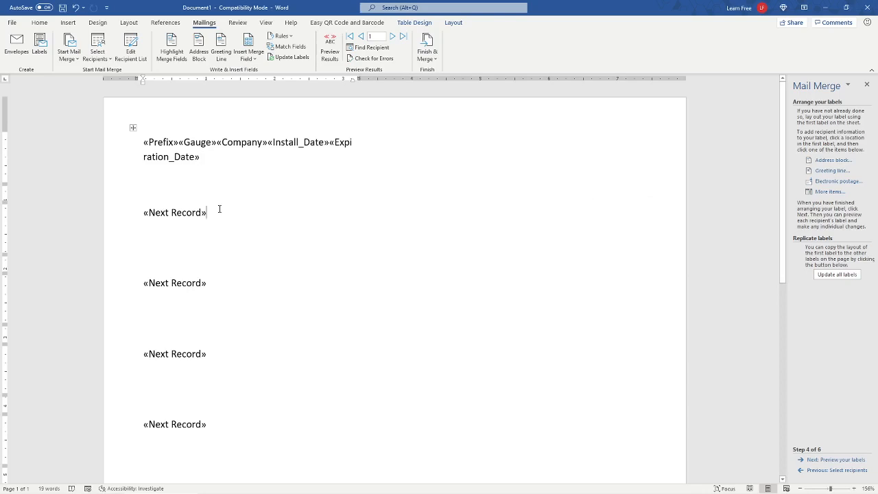
Replicate the first label's field layout to all labels and preview the merged labels.
click(837, 274)
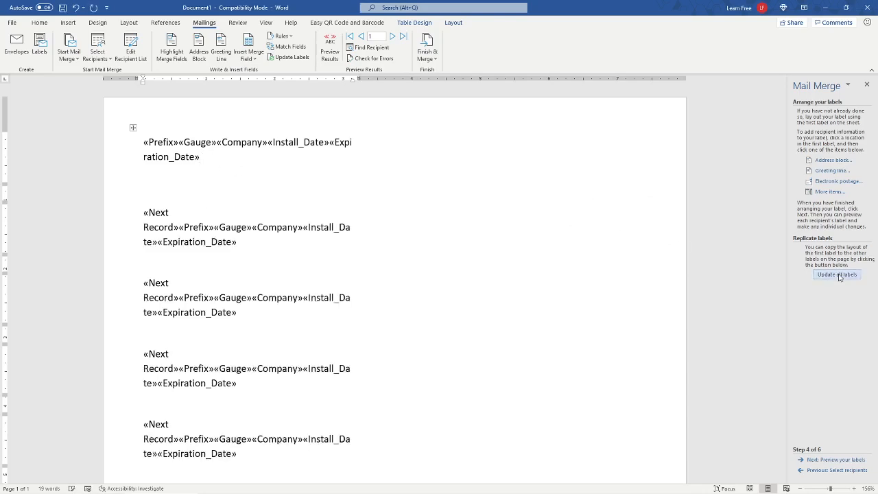
click(857, 463)
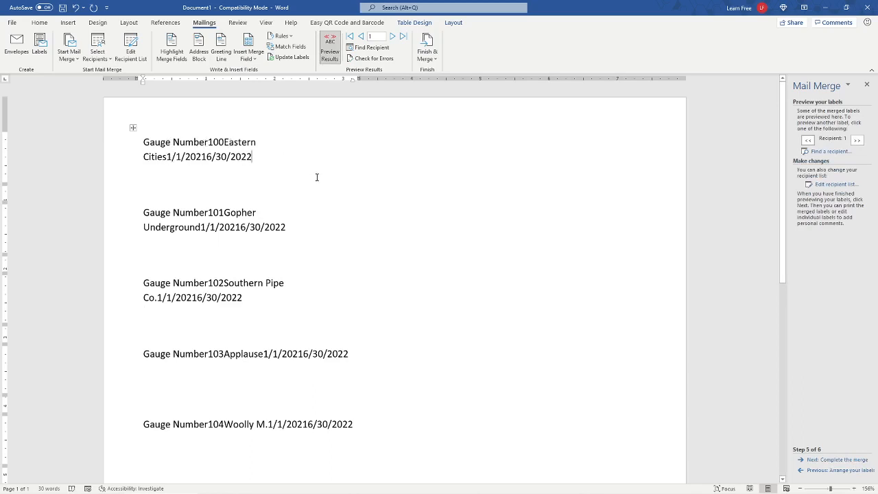
In the first label, add a space between the prefix and the gauge number and start a new line before the company name.
click(209, 142)
key(Right)
key(Right)
key(Right)
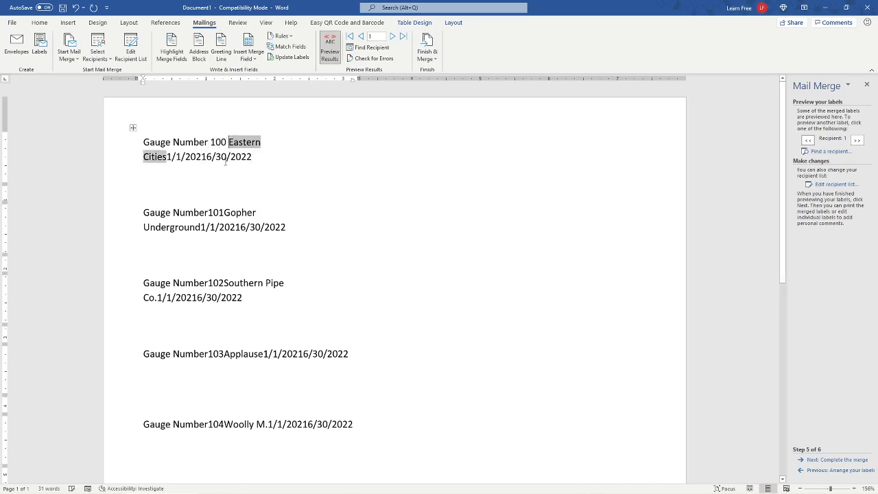
key(Return)
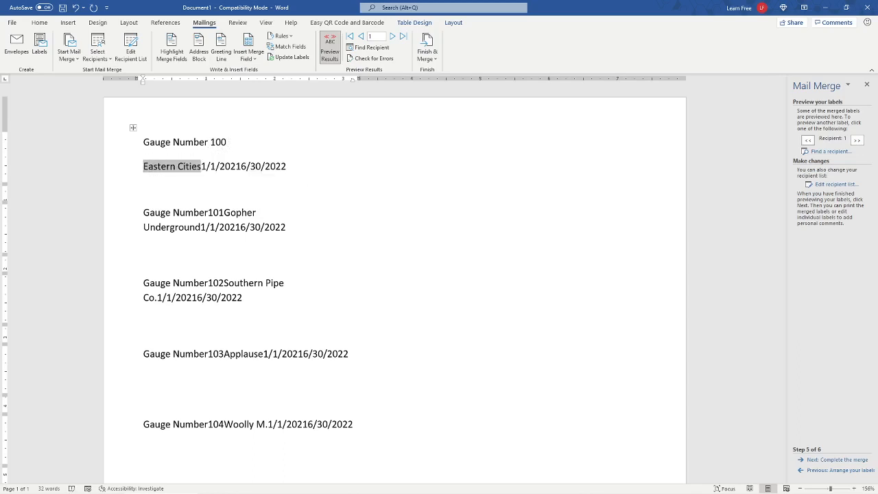
click(201, 167)
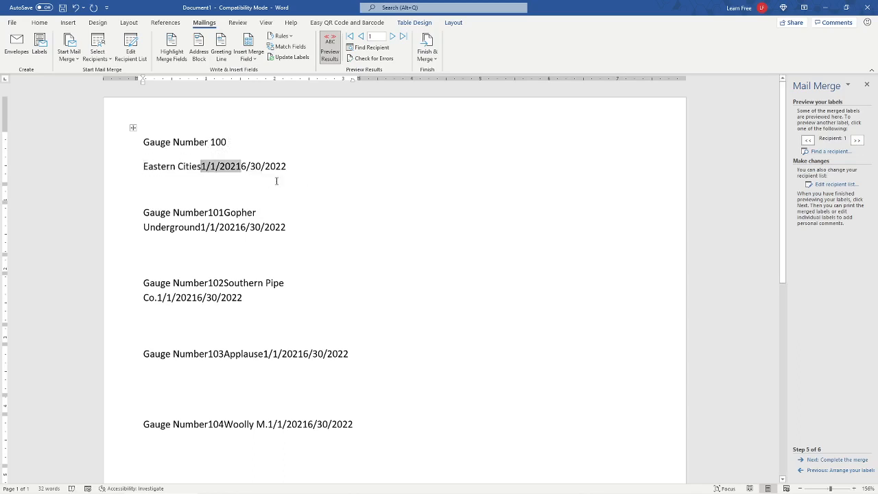
key(Return)
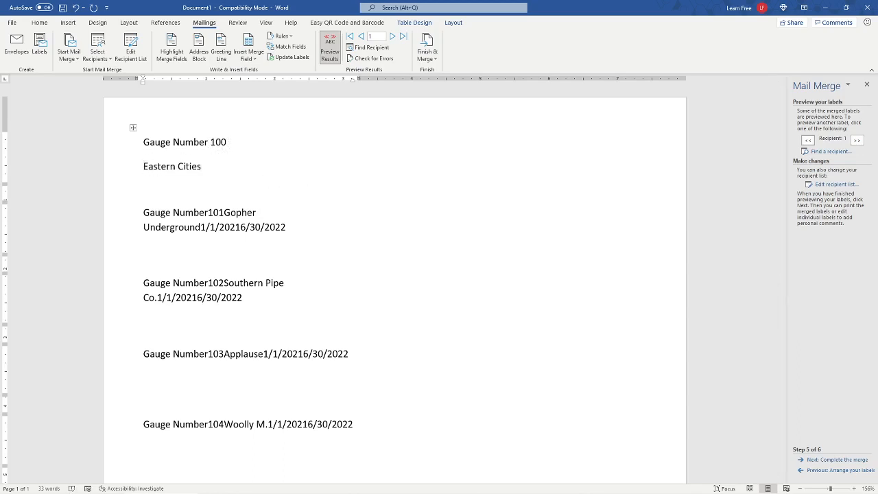
key(ctrl+z)
Separate the company name, install date and expiration date in the first label with spaces.
click(241, 167)
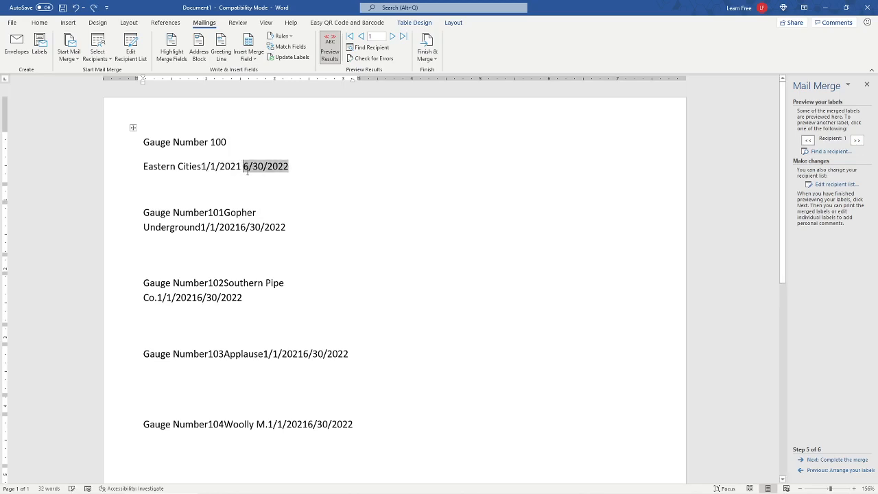
click(201, 166)
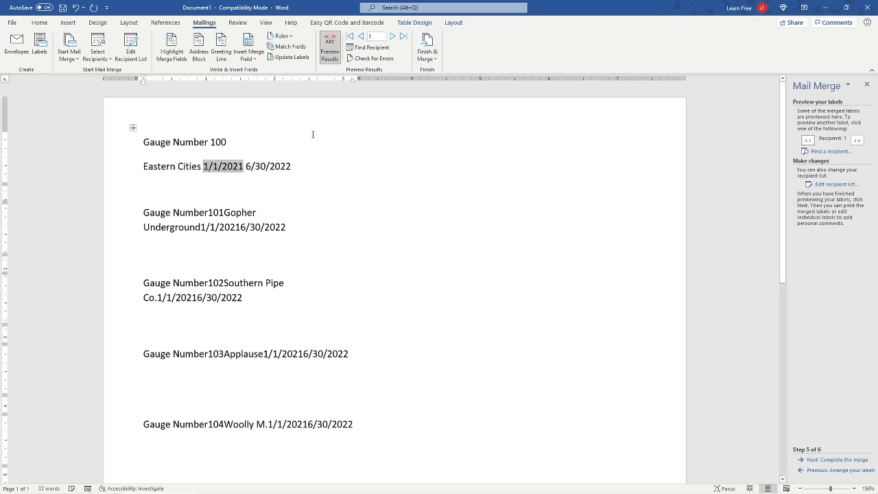
key(ctrl+a)
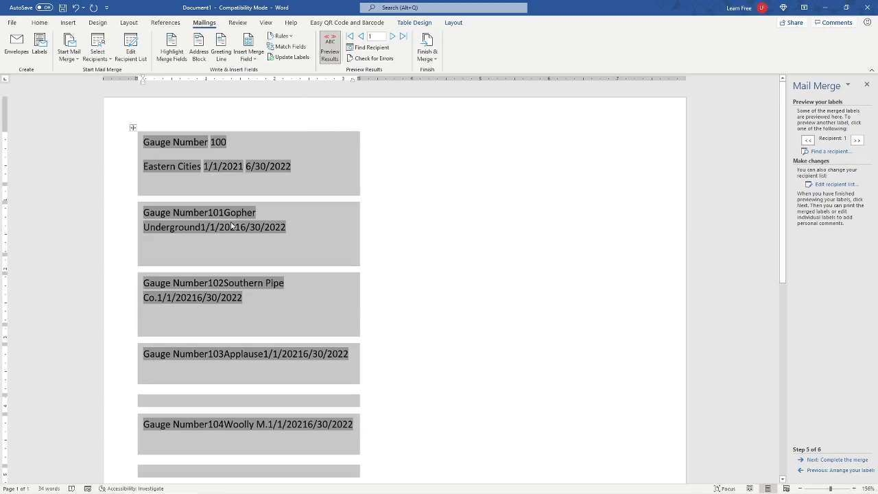
click(314, 169)
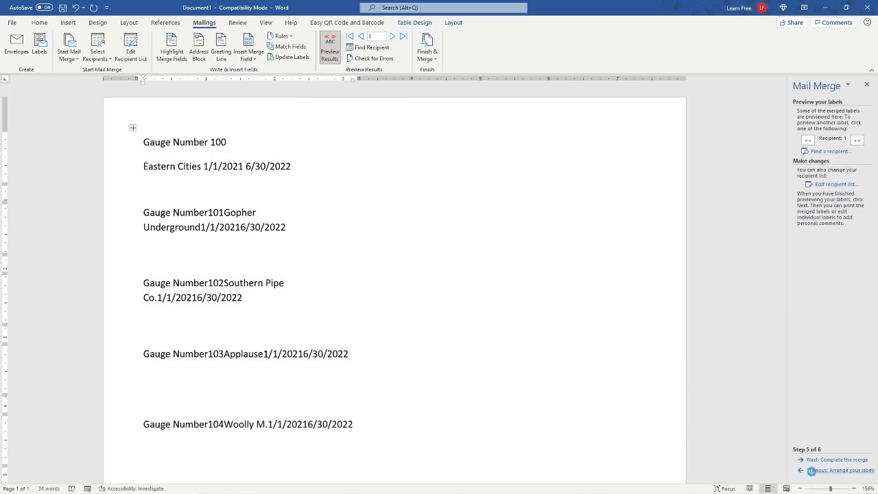
Return to arranging the labels, replicate the first label's revised layout to all labels and preview the merged sheet.
click(816, 470)
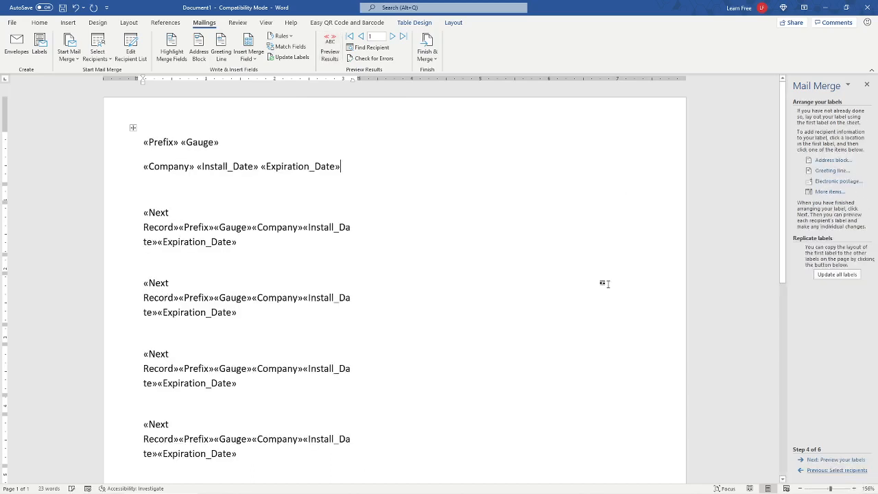
click(848, 277)
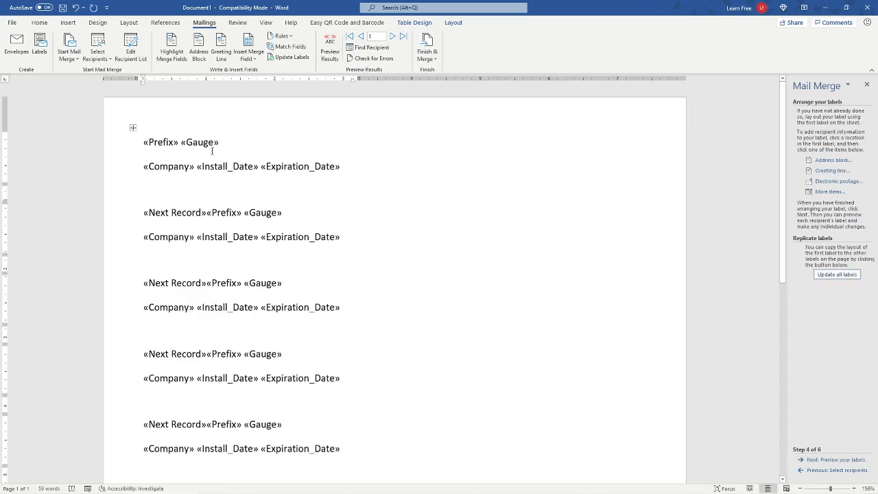
click(838, 461)
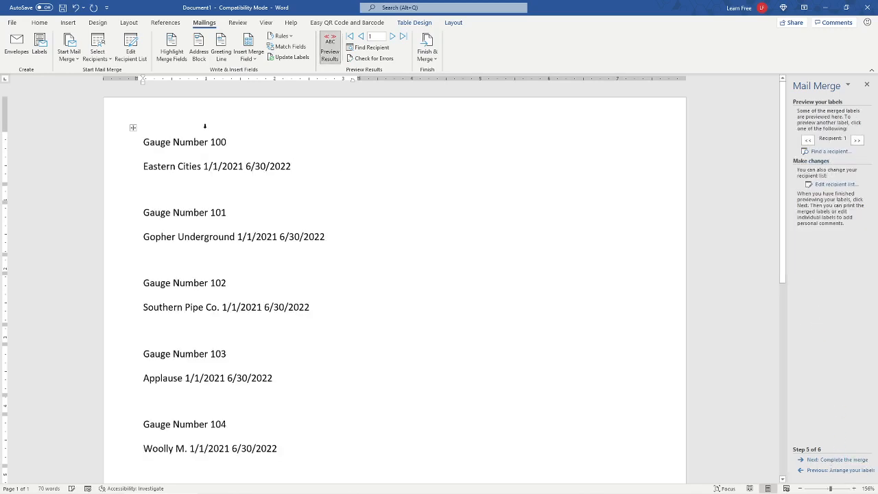
scroll(362, 341, down, 5)
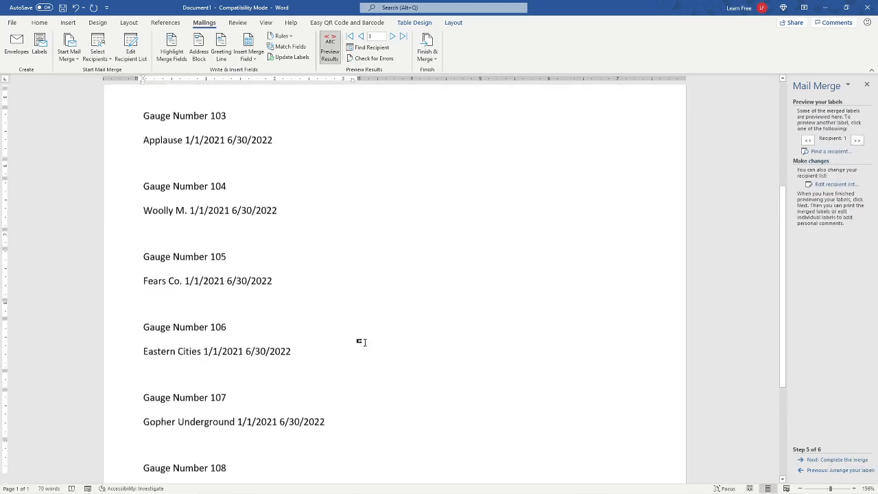
scroll(362, 341, up, 3)
scroll(362, 341, up, 2)
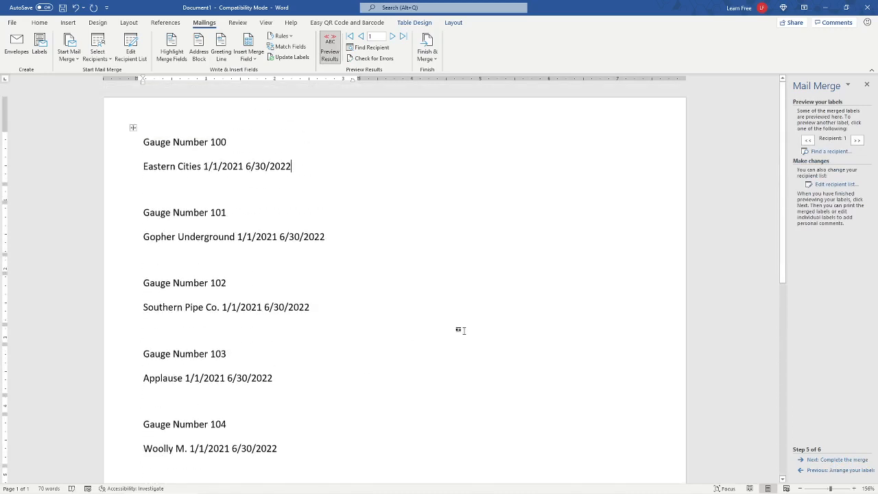
Continue to completing the merge, and open the merge-to-printer options and cancel them.
click(838, 461)
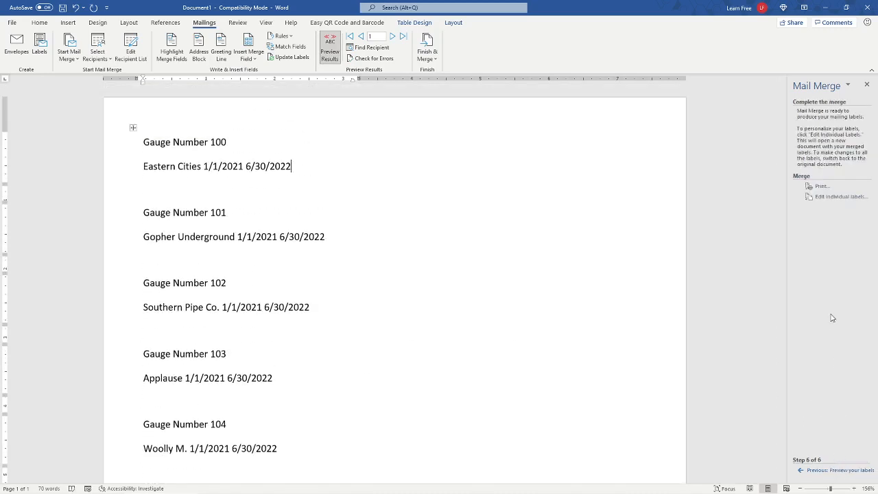
click(821, 187)
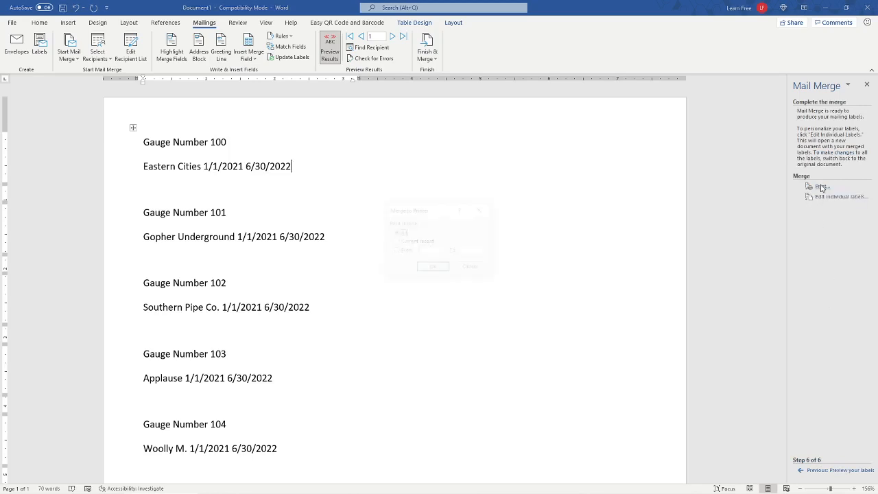
click(471, 268)
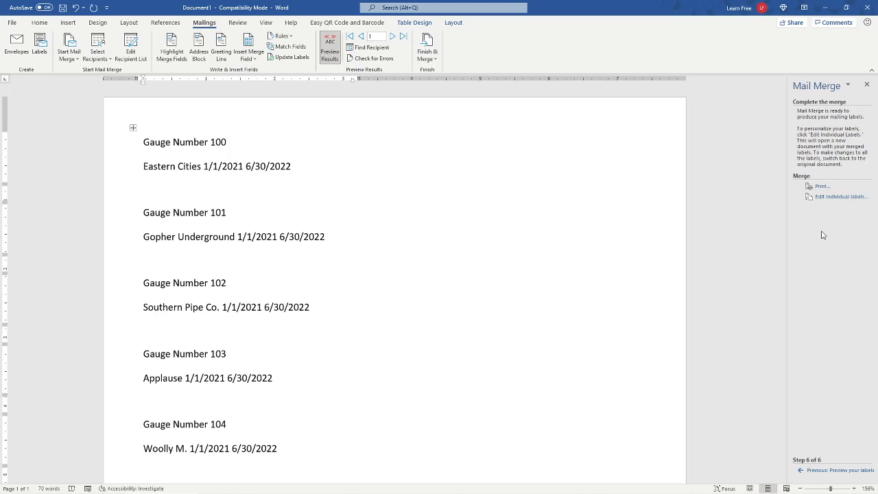